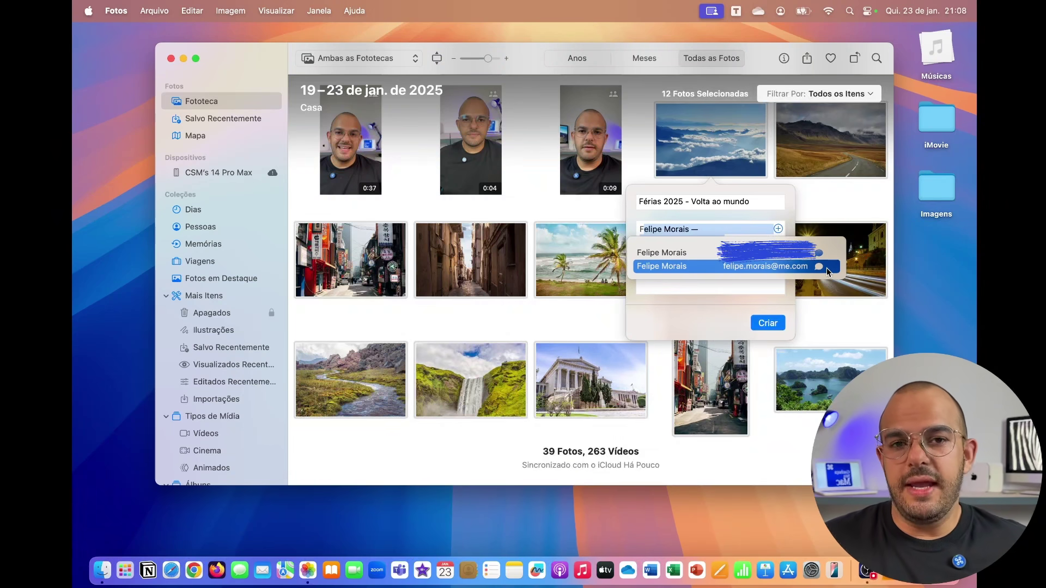
Invite the suggested contact by the second listed address and create the "Férias 2025 - Volta ao mundo" shared album without a comment.
{"action": "left_click", "coordinate": [766, 265]}
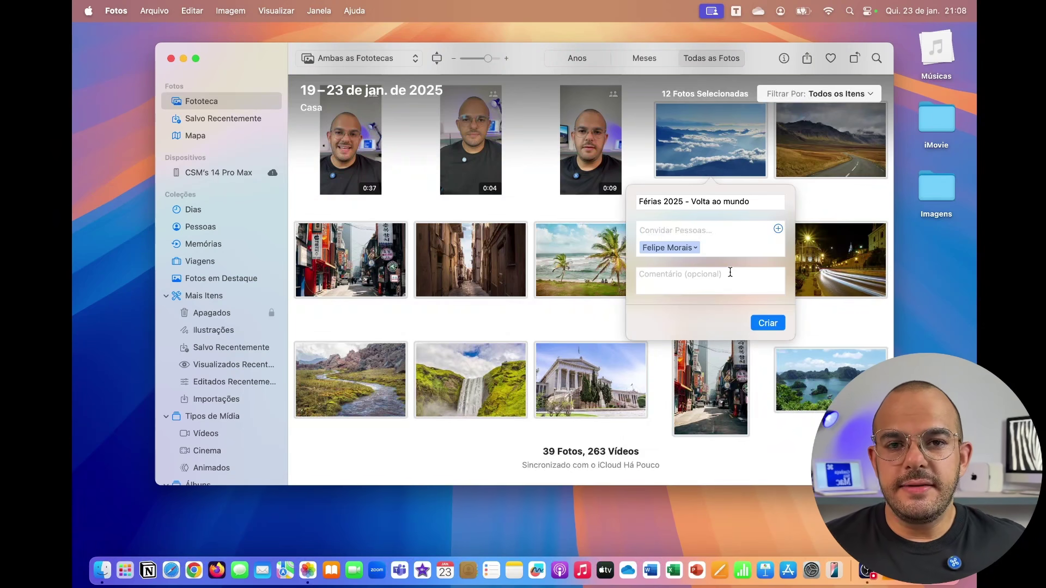
{"action": "left_click", "coordinate": [683, 275]}
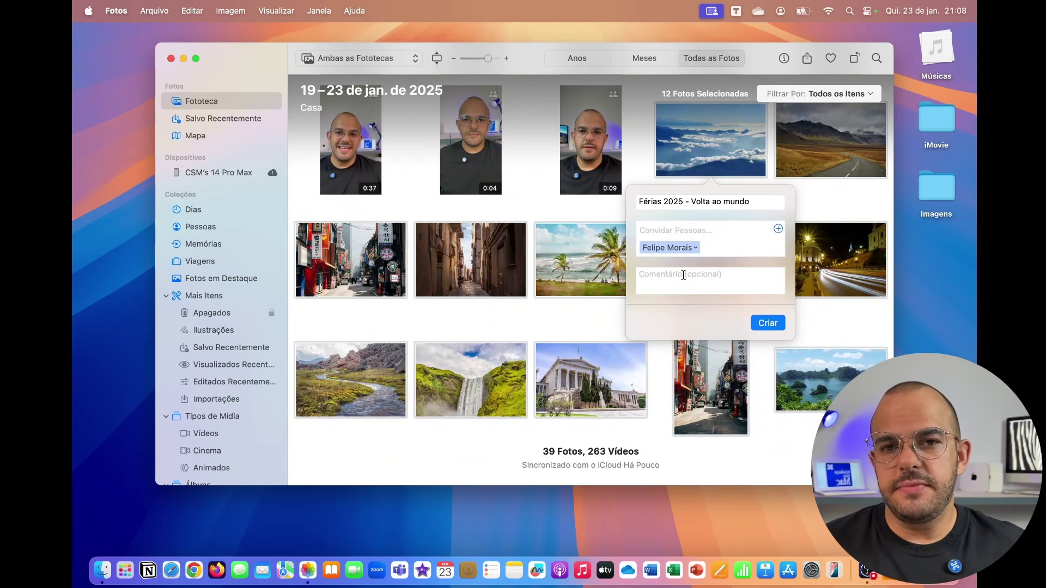
{"action": "left_click", "coordinate": [765, 322]}
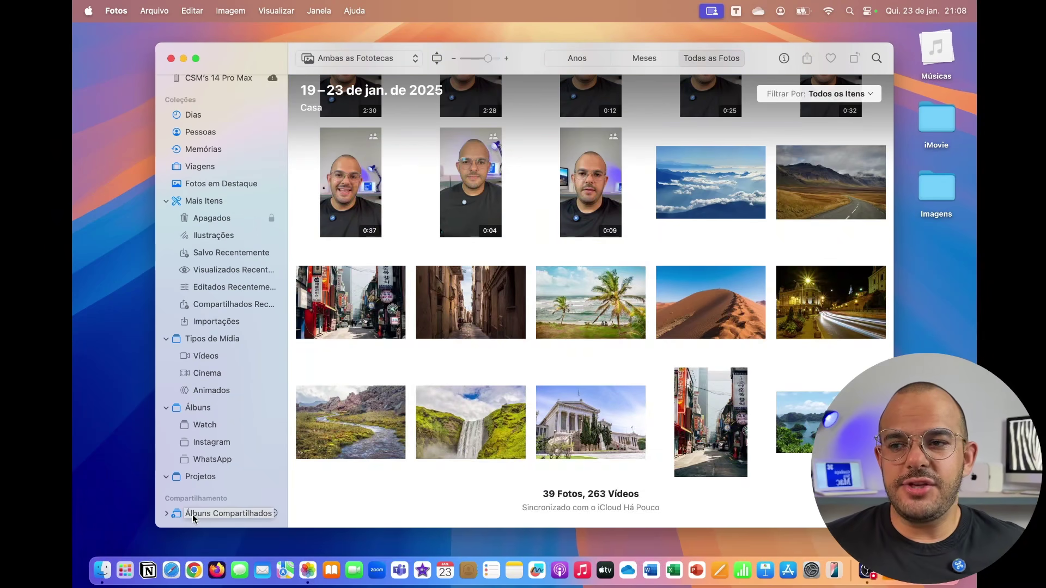
Open the "Férias 2025 - Volta ao mundo" album from the shared albums and look over its photos.
{"action": "left_click", "coordinate": [236, 514]}
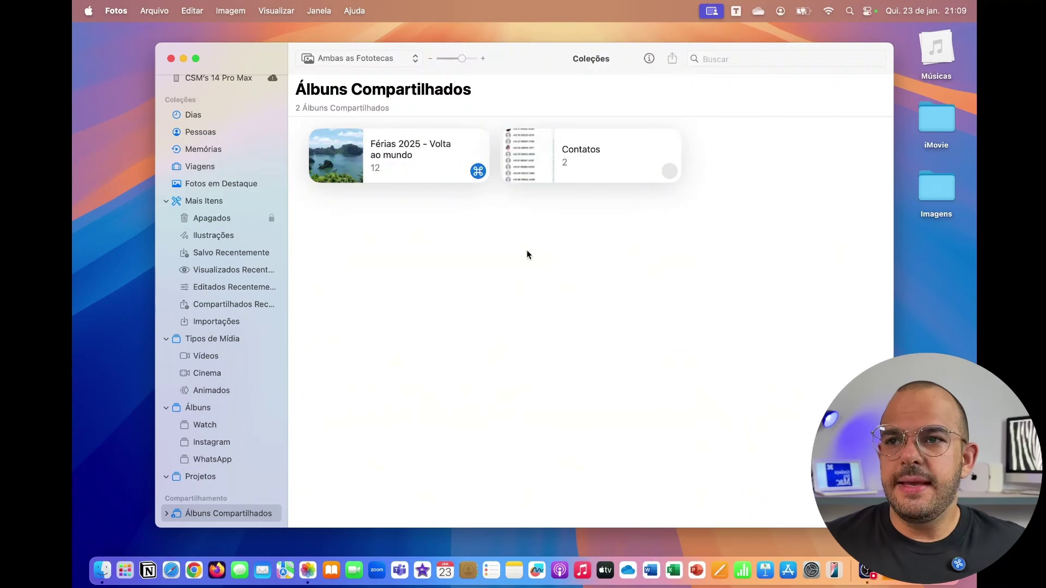
{"action": "left_click", "coordinate": [398, 165]}
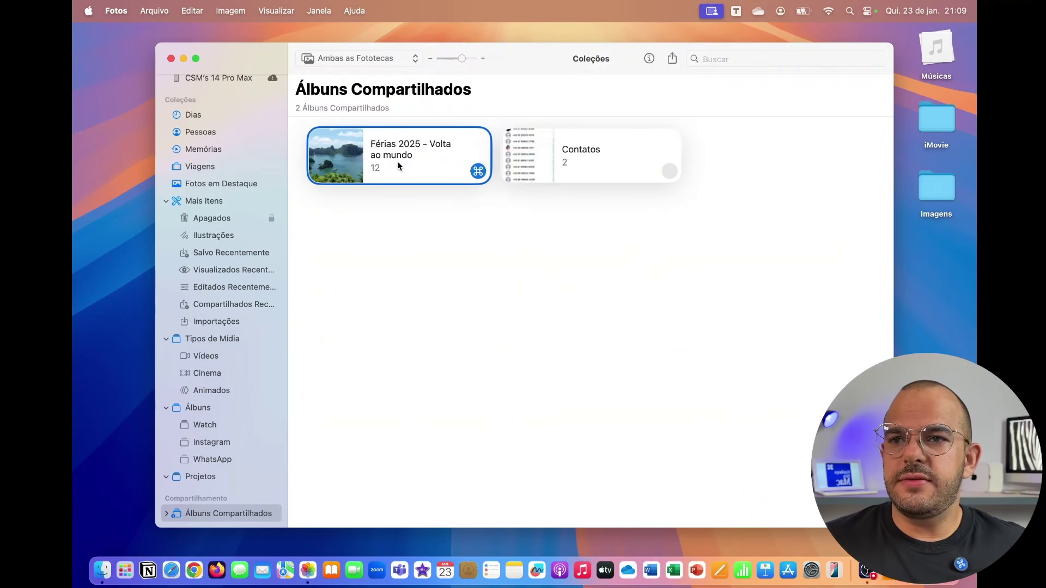
{"action": "double_click", "coordinate": [397, 161]}
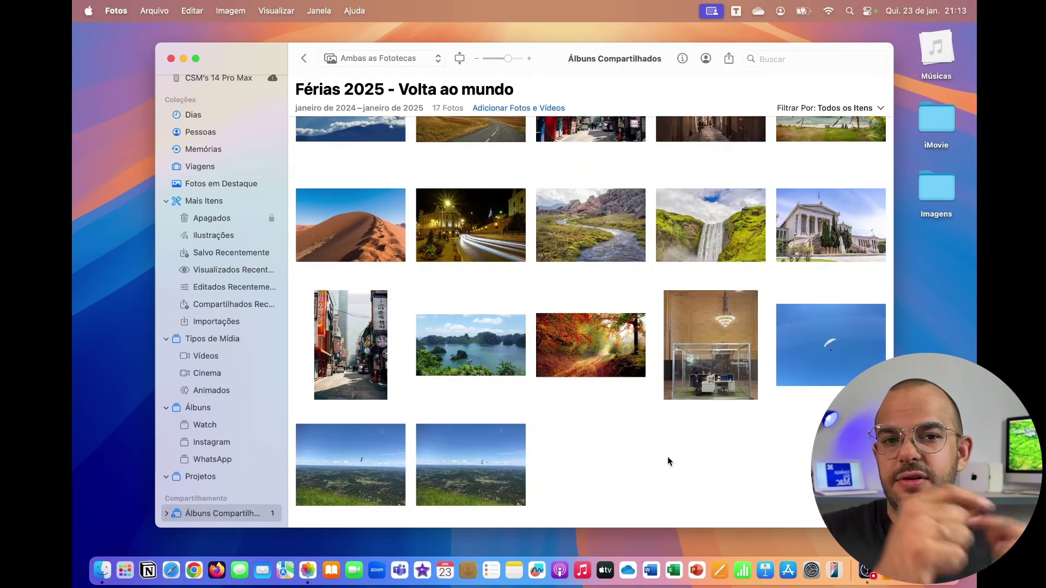
{"action": "scroll", "coordinate": [669, 461], "scroll_direction": "up", "scroll_amount": 3}
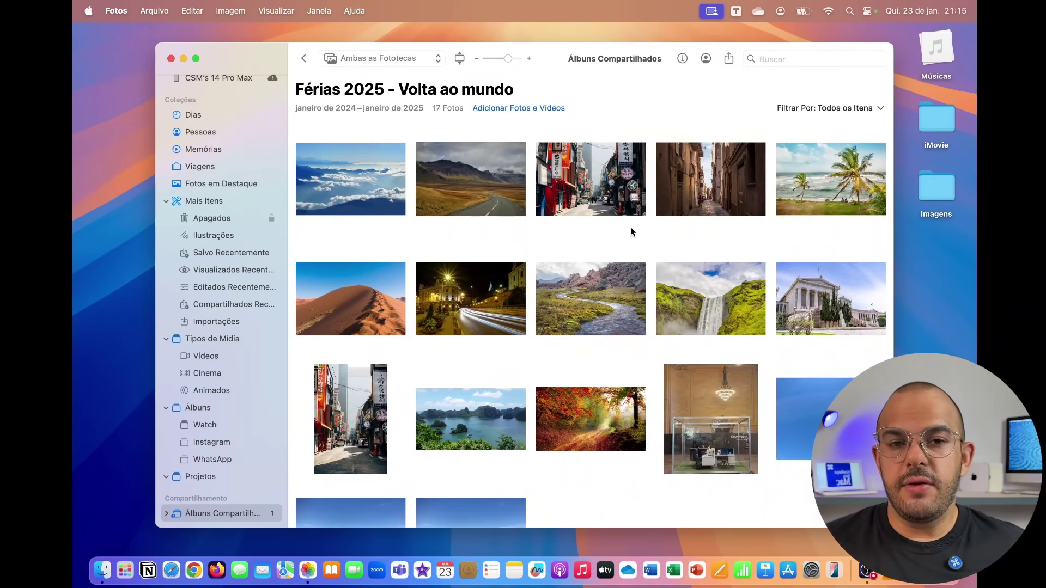
Review the shared album's people settings, including the options for the invited subscriber and the field for inviting more people.
{"action": "left_click", "coordinate": [705, 59]}
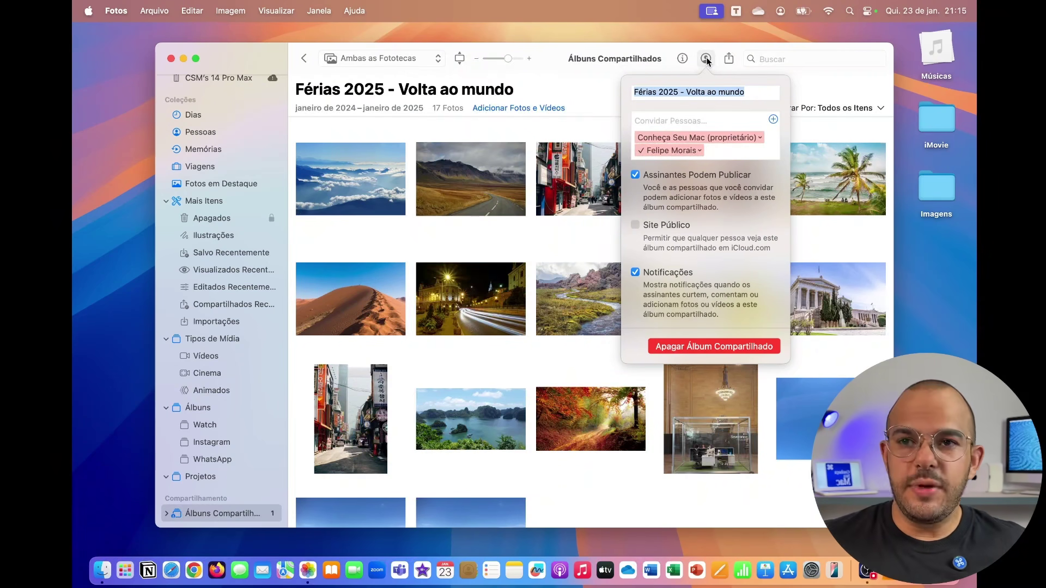
{"action": "left_click", "coordinate": [700, 151]}
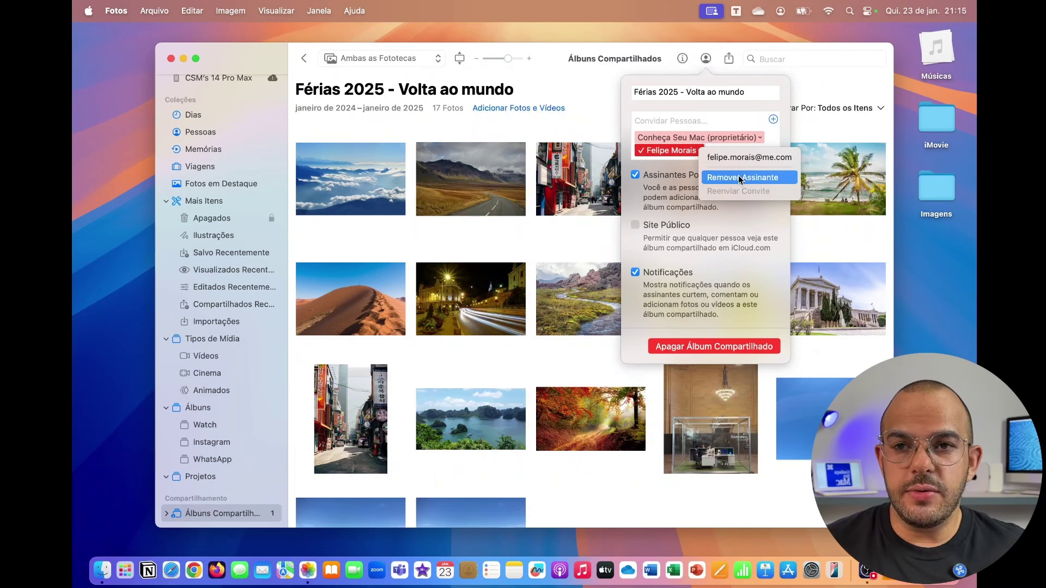
{"action": "left_click", "coordinate": [707, 120]}
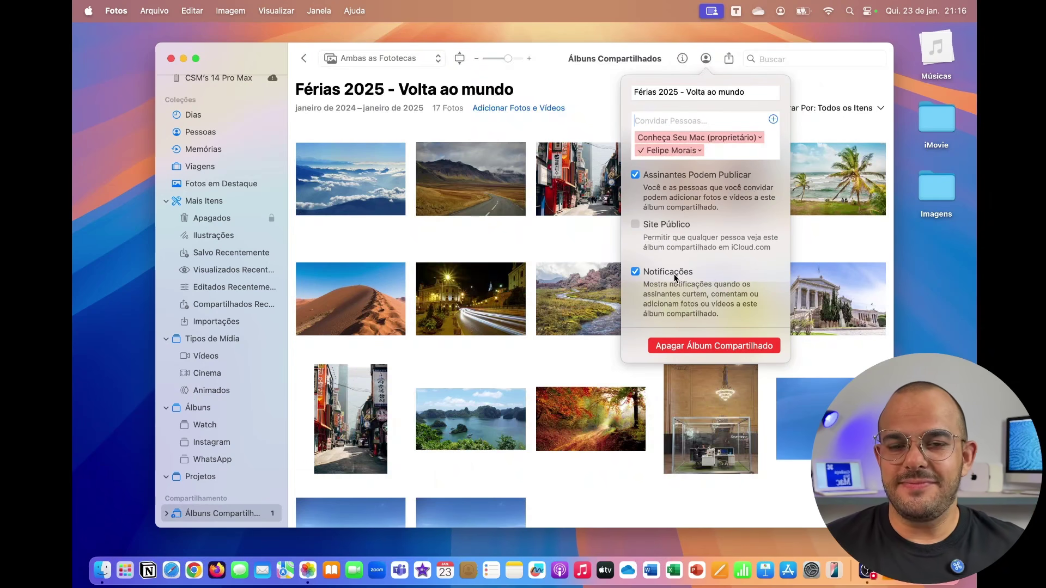
{"action": "left_click", "coordinate": [534, 258]}
Look through the photos in the shared album and open its last one, the paraglider above the green valley.
{"action": "left_click", "coordinate": [393, 187]}
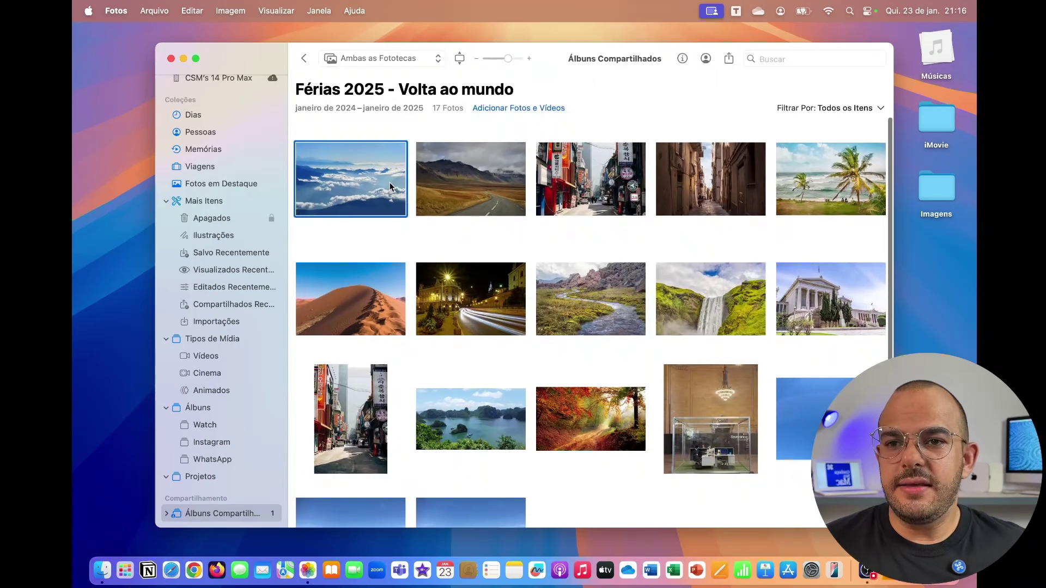
{"action": "scroll", "coordinate": [547, 280], "scroll_direction": "down", "scroll_amount": 3}
{"action": "left_click", "coordinate": [705, 309]}
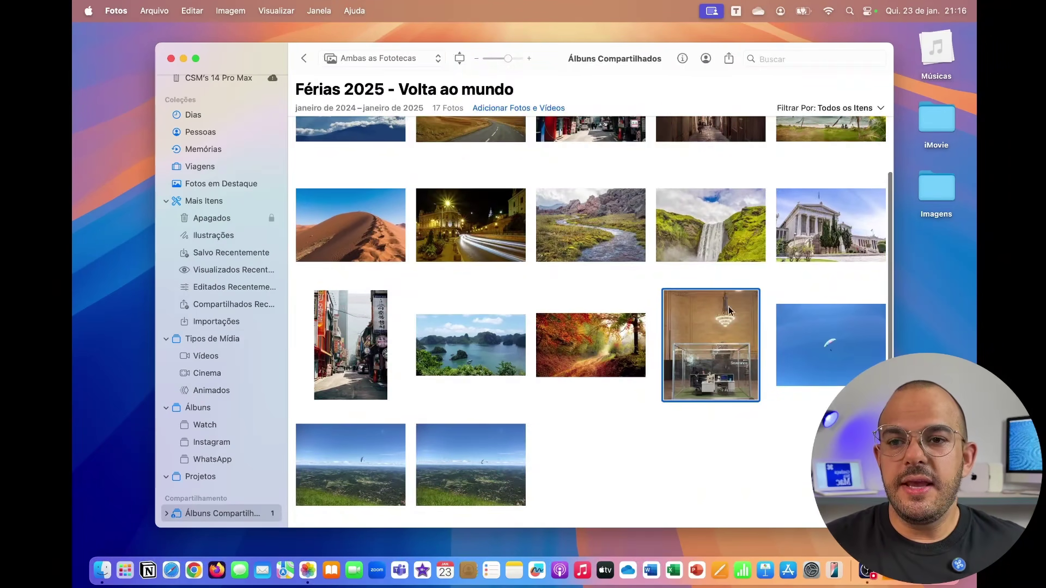
{"action": "left_click", "coordinate": [823, 327]}
{"action": "left_click", "coordinate": [499, 466]}
{"action": "left_click", "coordinate": [364, 462]}
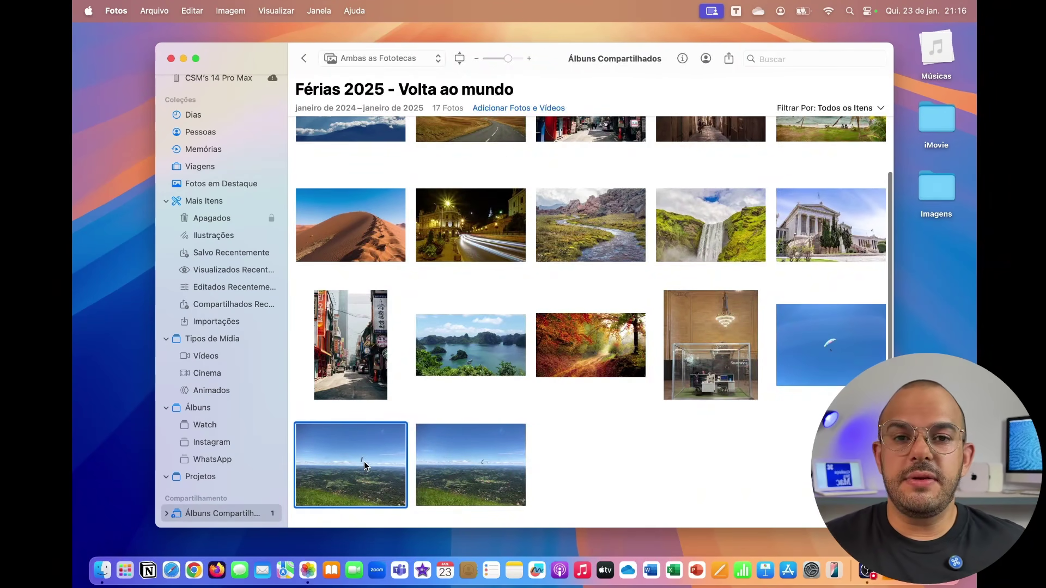
{"action": "double_click", "coordinate": [464, 441]}
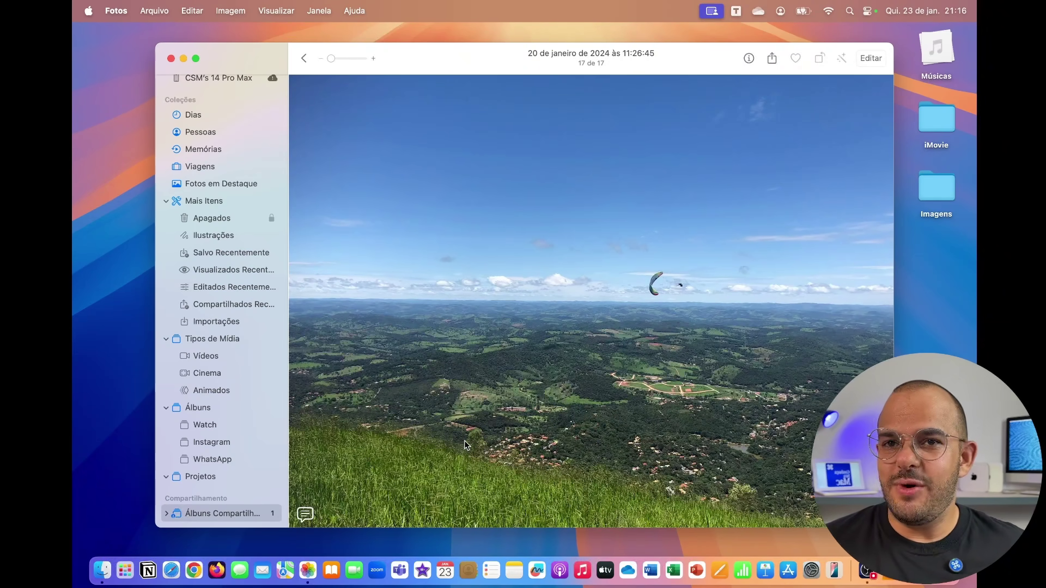
Like the paraglider photo and post the comment "Olha que lega!" on it.
{"action": "left_click", "coordinate": [307, 518]}
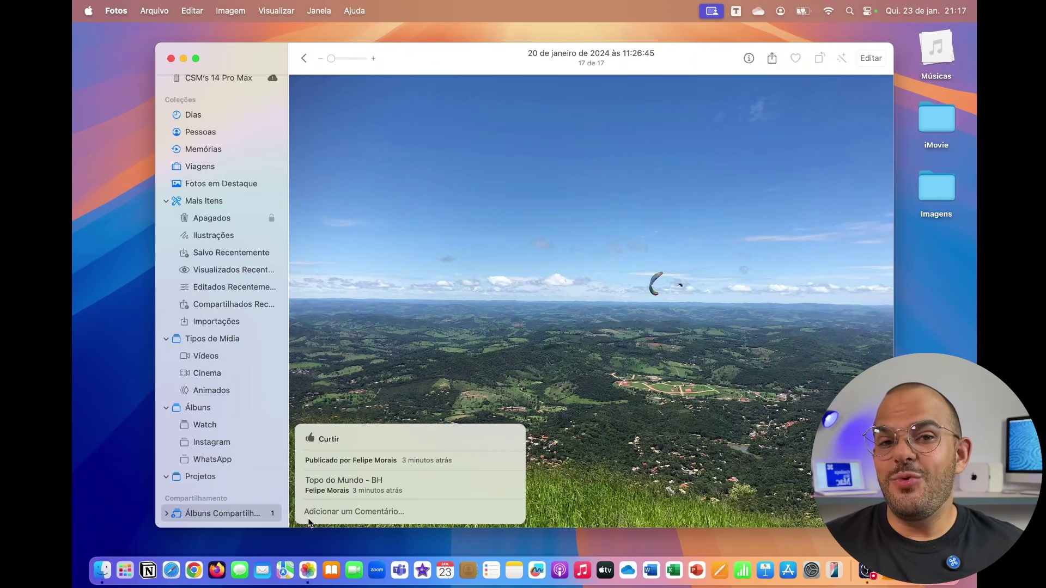
{"action": "left_click", "coordinate": [309, 439]}
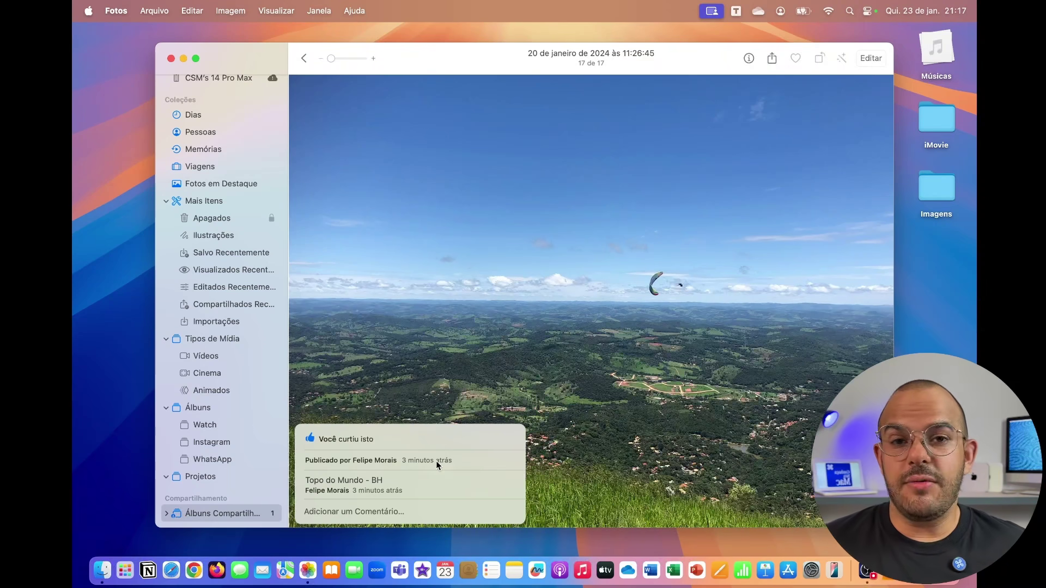
{"action": "mouse_move", "coordinate": [323, 480]}
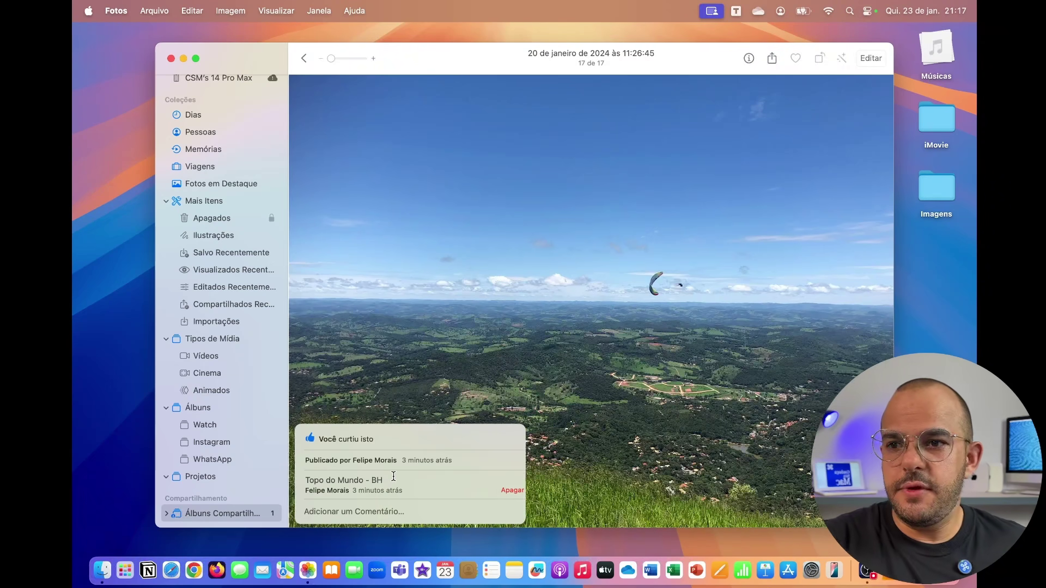
{"action": "left_click", "coordinate": [369, 514]}
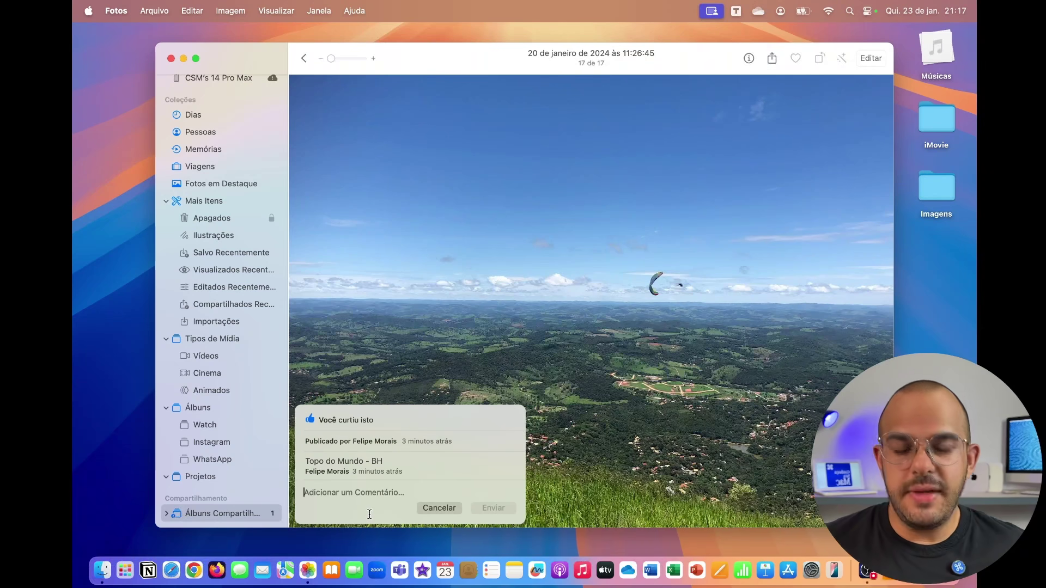
{"action": "type", "text": "Olha que le"}
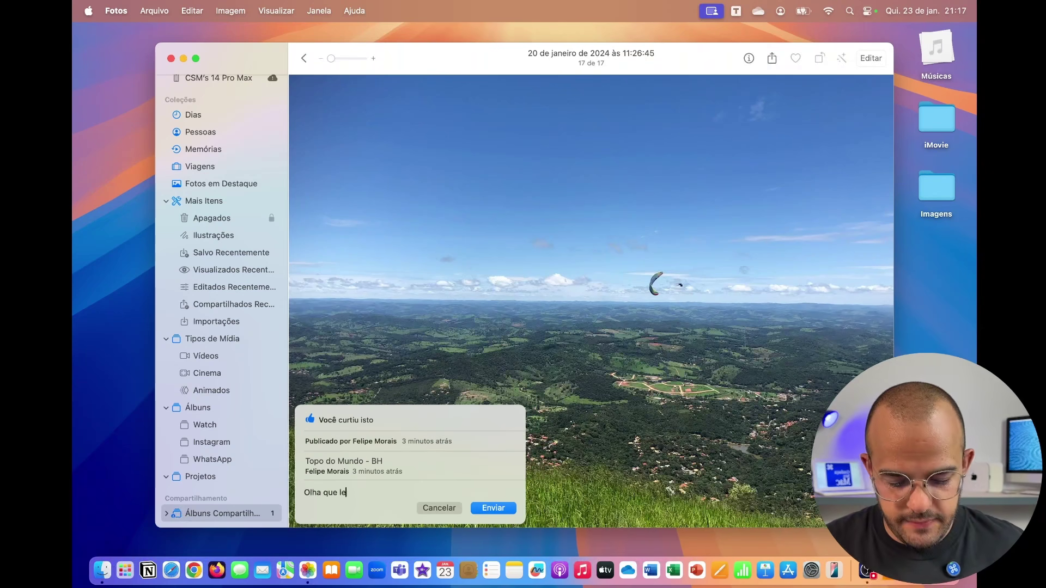
{"action": "type", "text": "gal!"}
{"action": "key", "text": "Return"}
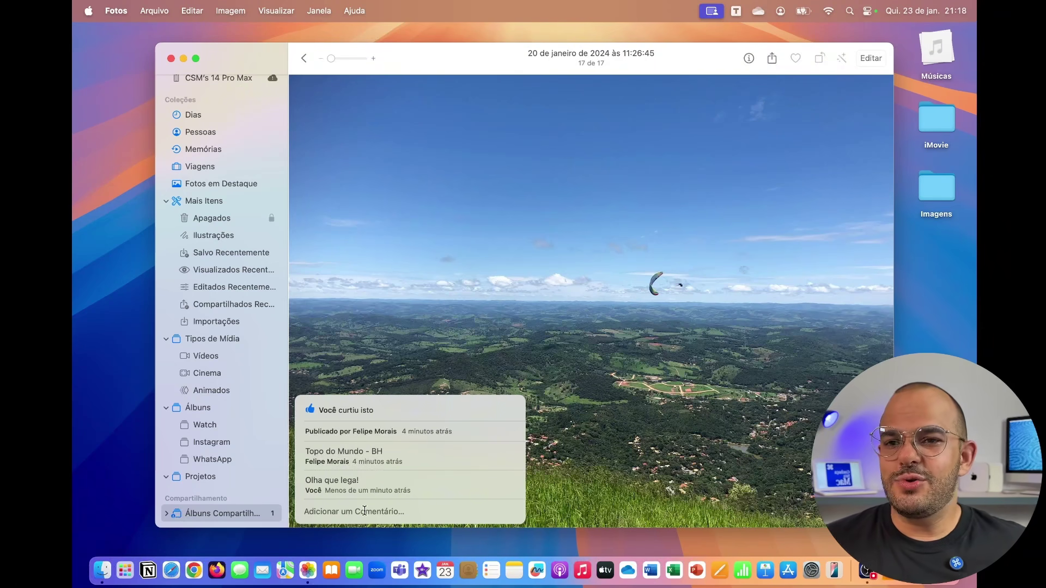
Return to the album and enable Site Público in its sharing settings.
{"action": "left_click", "coordinate": [303, 59]}
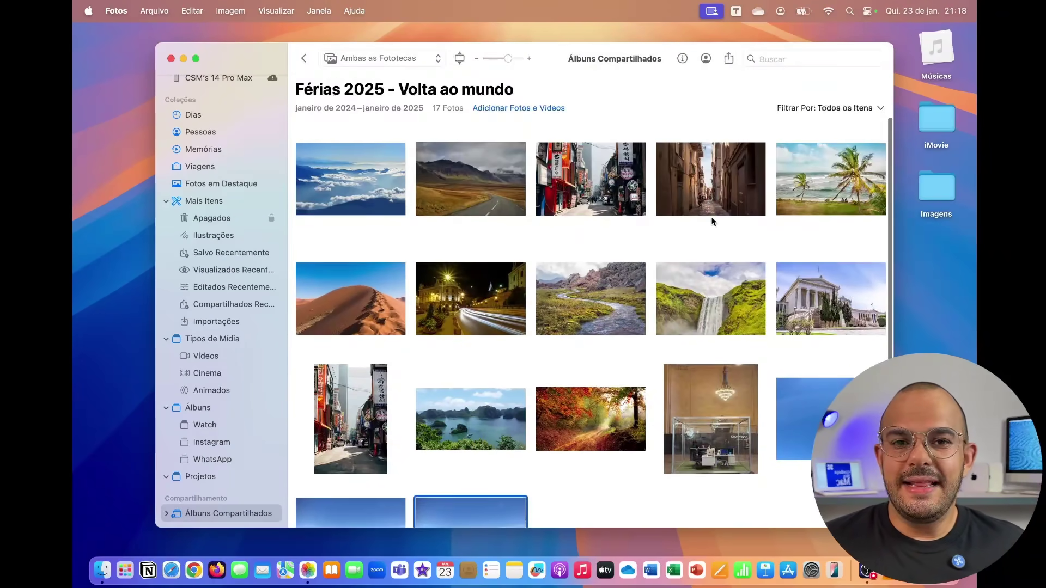
{"action": "left_click", "coordinate": [705, 59]}
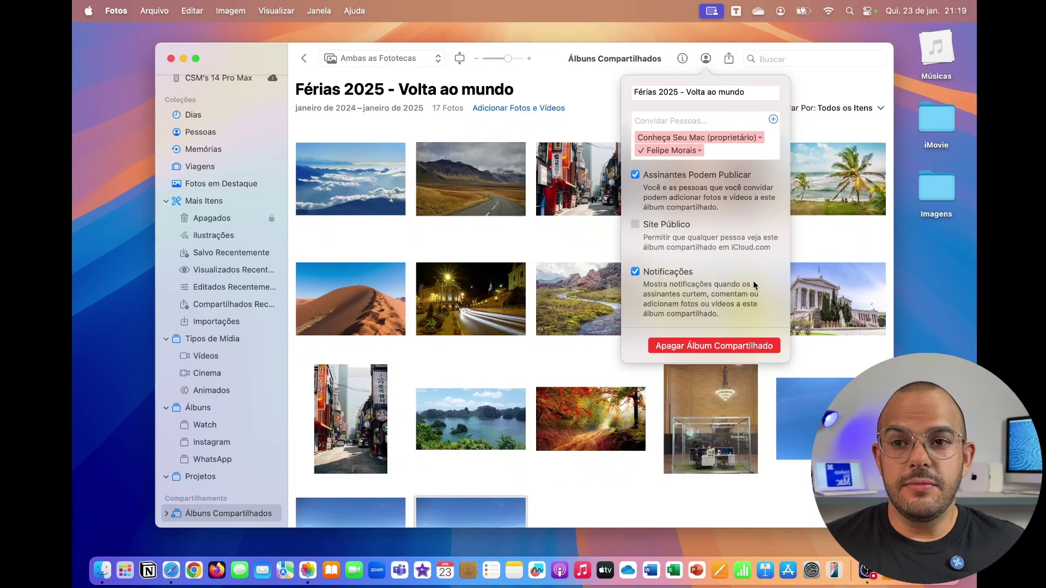
{"action": "left_click", "coordinate": [663, 225]}
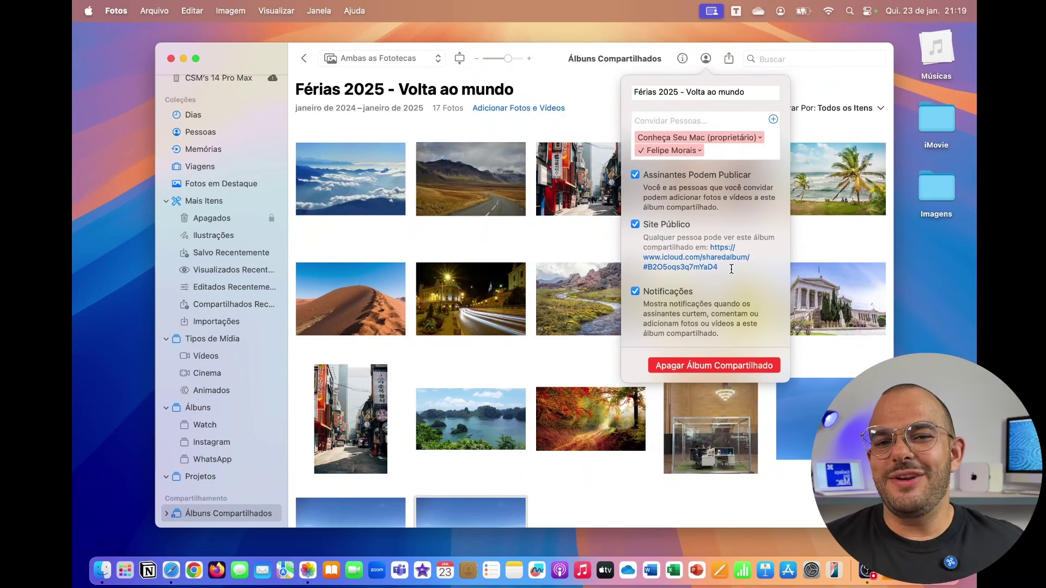
Open the album's public iCloud link in Safari and examine the published photos, their captions and who posted them.
{"action": "left_click", "coordinate": [716, 260]}
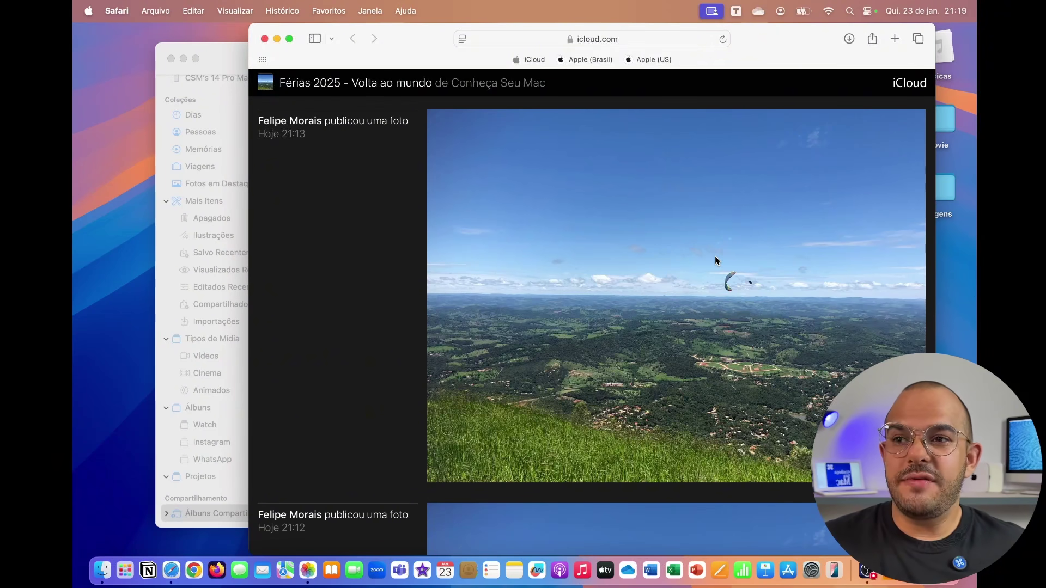
{"action": "scroll", "coordinate": [613, 210], "scroll_direction": "down", "scroll_amount": 3}
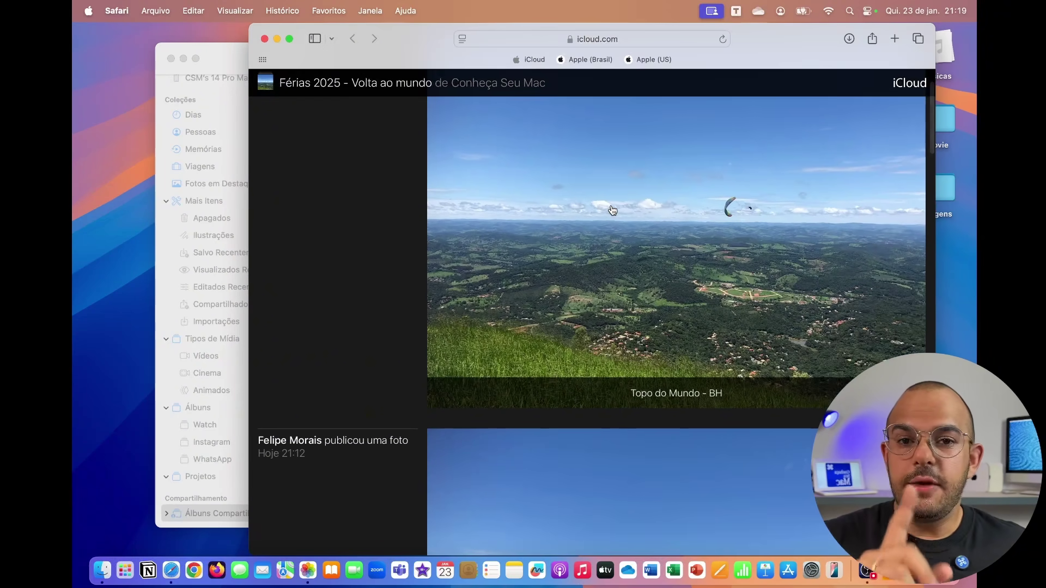
{"action": "scroll", "coordinate": [613, 209], "scroll_direction": "down", "scroll_amount": 10}
{"action": "scroll", "coordinate": [613, 210], "scroll_direction": "down", "scroll_amount": 7}
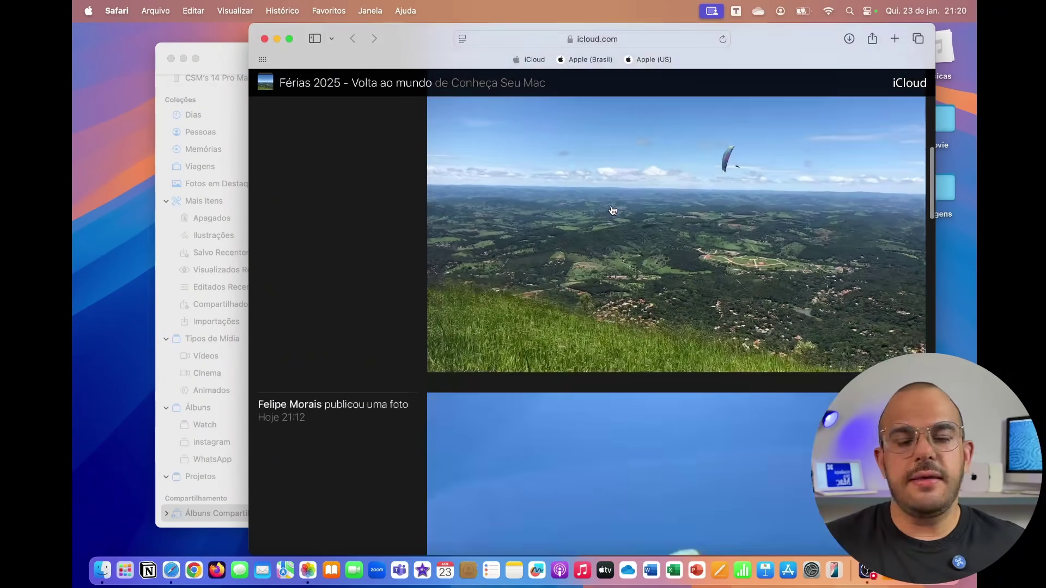
{"action": "scroll", "coordinate": [613, 209], "scroll_direction": "down", "scroll_amount": 8}
{"action": "scroll", "coordinate": [613, 210], "scroll_direction": "down", "scroll_amount": 15}
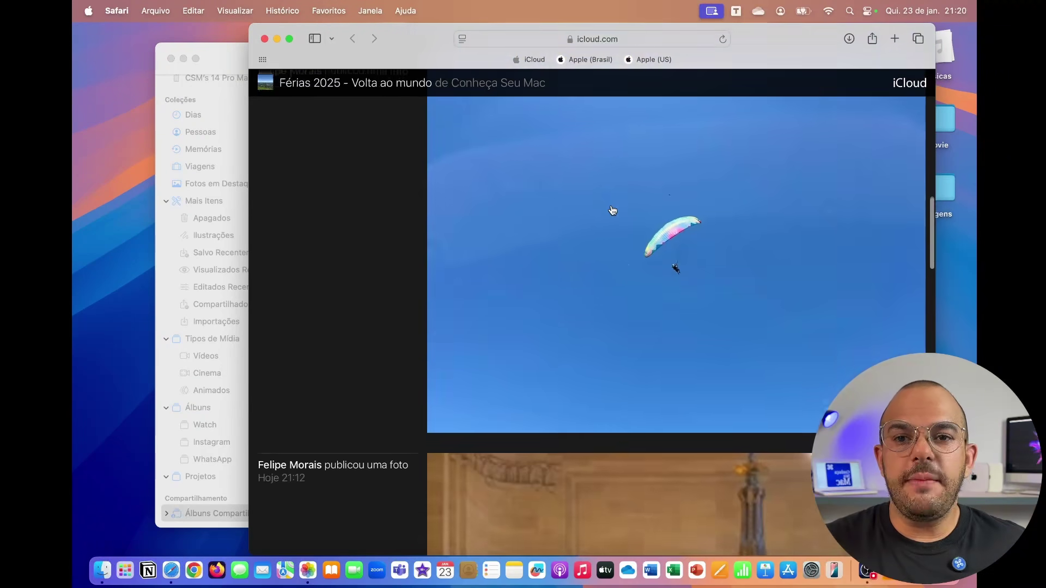
{"action": "scroll", "coordinate": [613, 209], "scroll_direction": "down", "scroll_amount": 20}
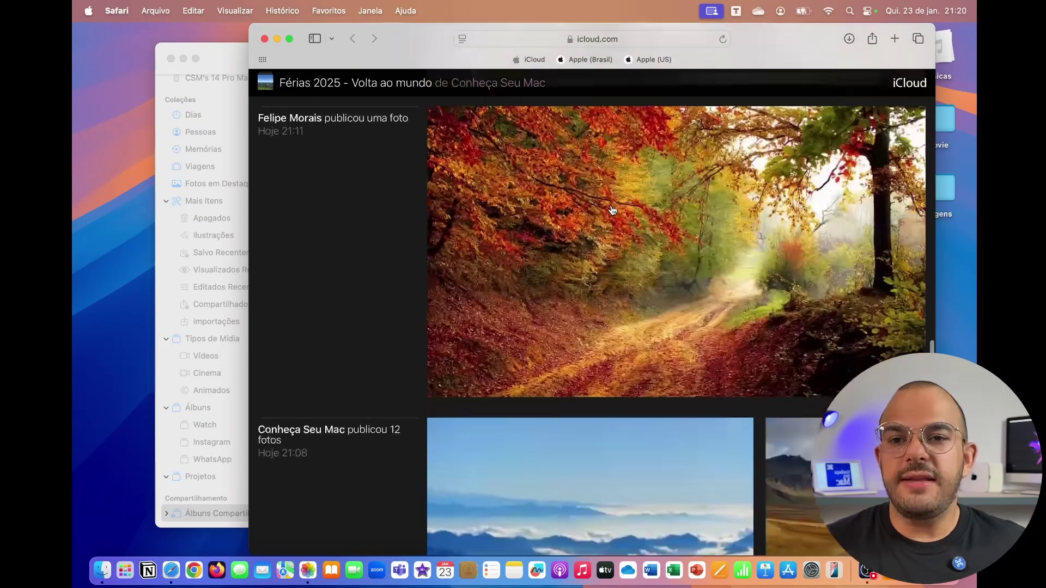
{"action": "scroll", "coordinate": [613, 209], "scroll_direction": "down", "scroll_amount": 4}
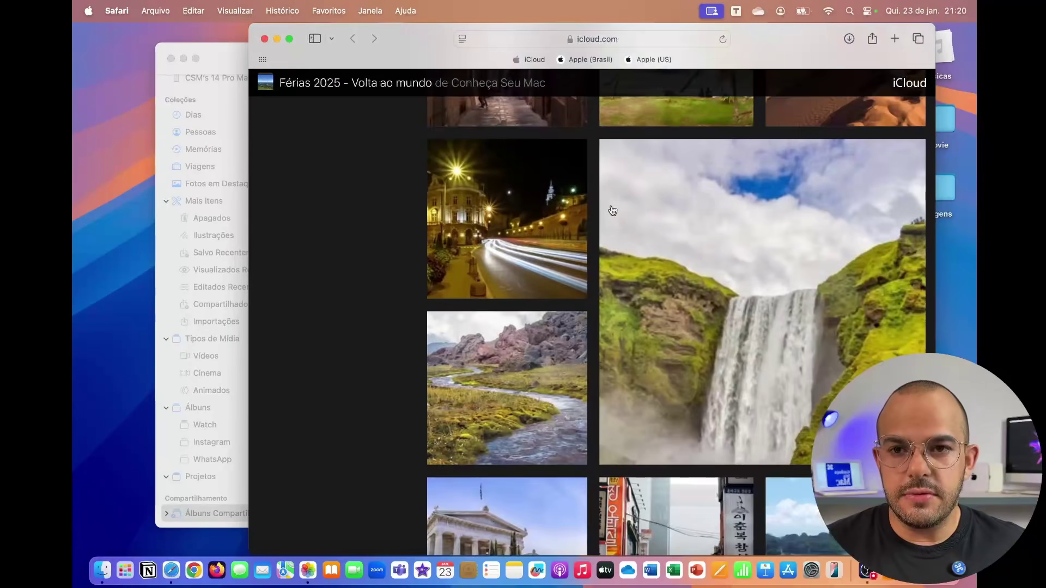
{"action": "scroll", "coordinate": [610, 210], "scroll_direction": "up", "scroll_amount": 12}
{"action": "scroll", "coordinate": [606, 209], "scroll_direction": "down", "scroll_amount": 4}
{"action": "scroll", "coordinate": [606, 210], "scroll_direction": "down", "scroll_amount": 3}
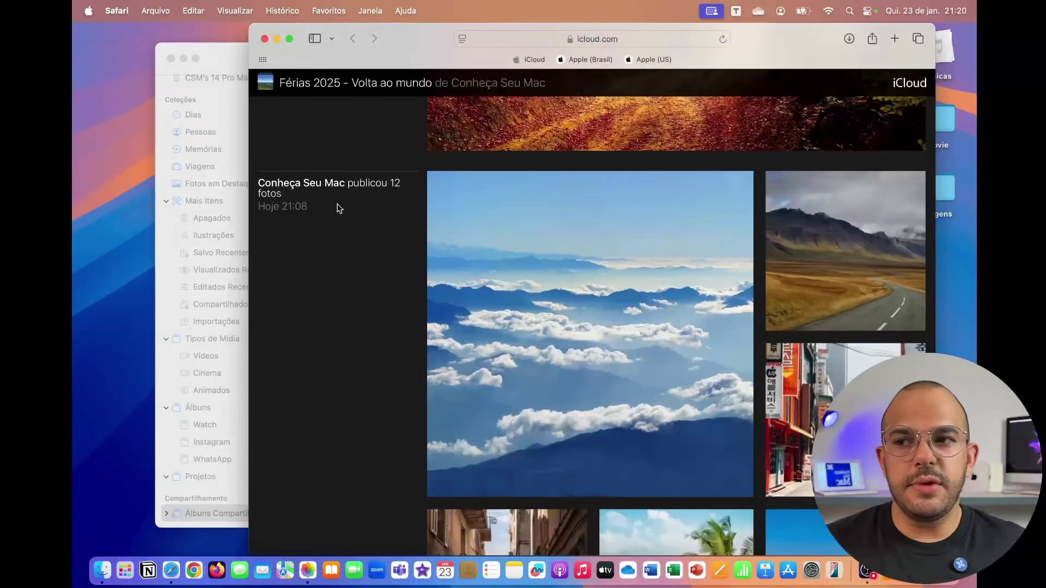
{"action": "scroll", "coordinate": [350, 198], "scroll_direction": "up", "scroll_amount": 6}
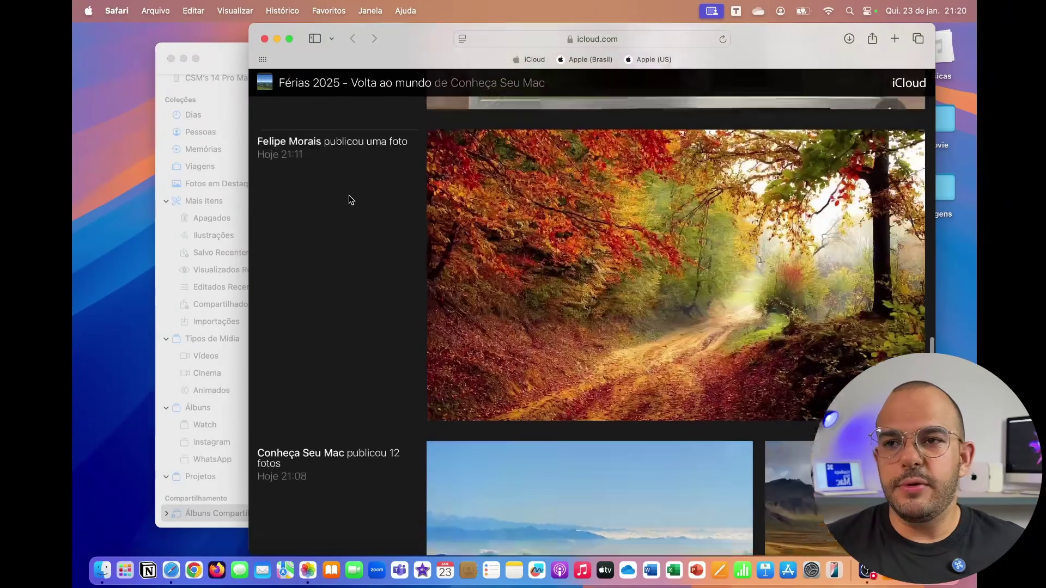
{"action": "scroll", "coordinate": [351, 199], "scroll_direction": "up", "scroll_amount": 10}
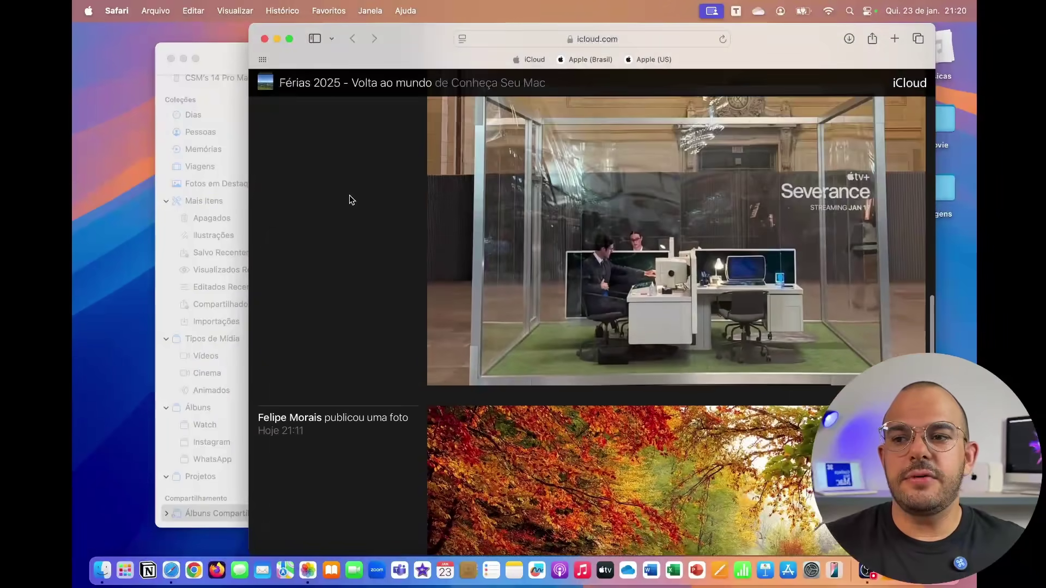
{"action": "scroll", "coordinate": [350, 199], "scroll_direction": "up", "scroll_amount": 10}
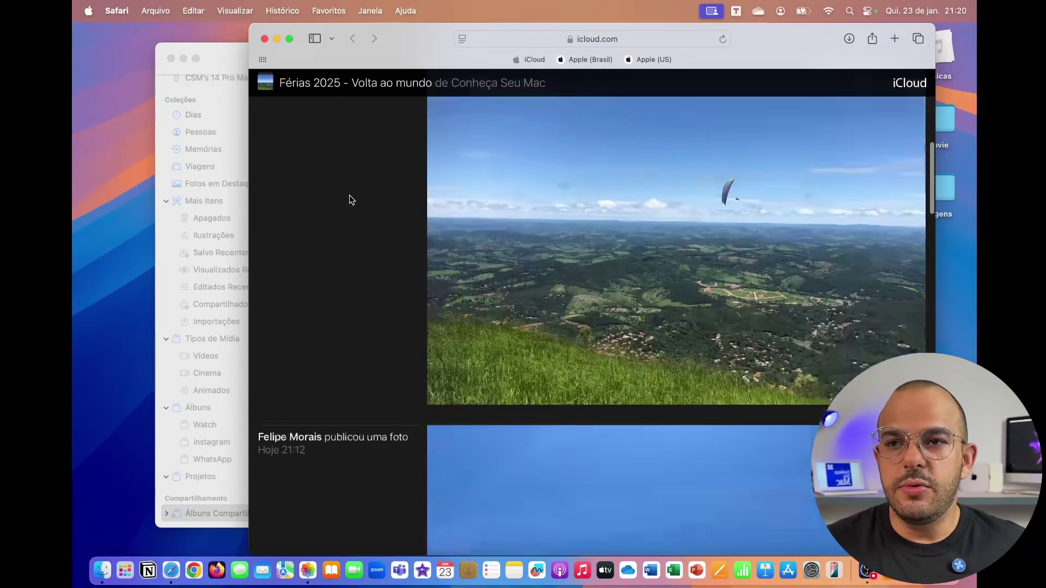
{"action": "scroll", "coordinate": [553, 185], "scroll_direction": "down", "scroll_amount": 10}
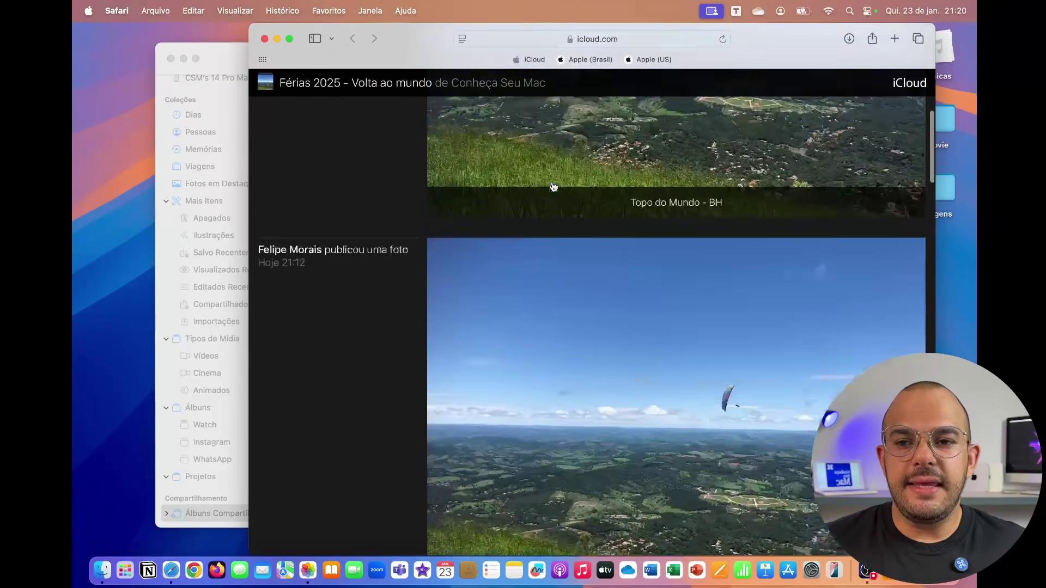
{"action": "scroll", "coordinate": [553, 187], "scroll_direction": "down", "scroll_amount": 15}
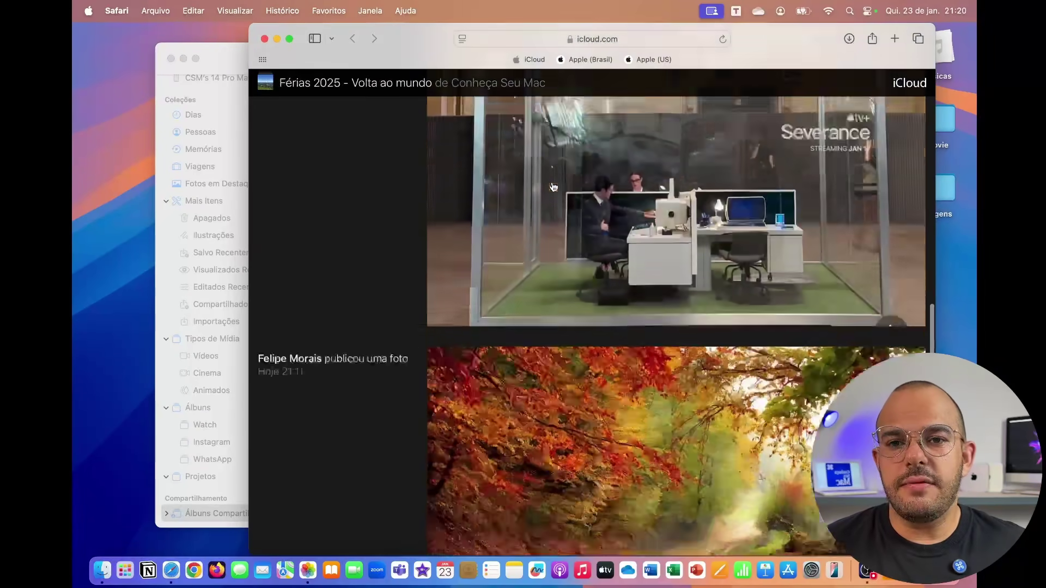
Open the "Topo do Mundo - BH" photo on the public album page, start the slideshow and stop it at the close-up paraglider photo.
{"action": "scroll", "coordinate": [554, 186], "scroll_direction": "up", "scroll_amount": 15}
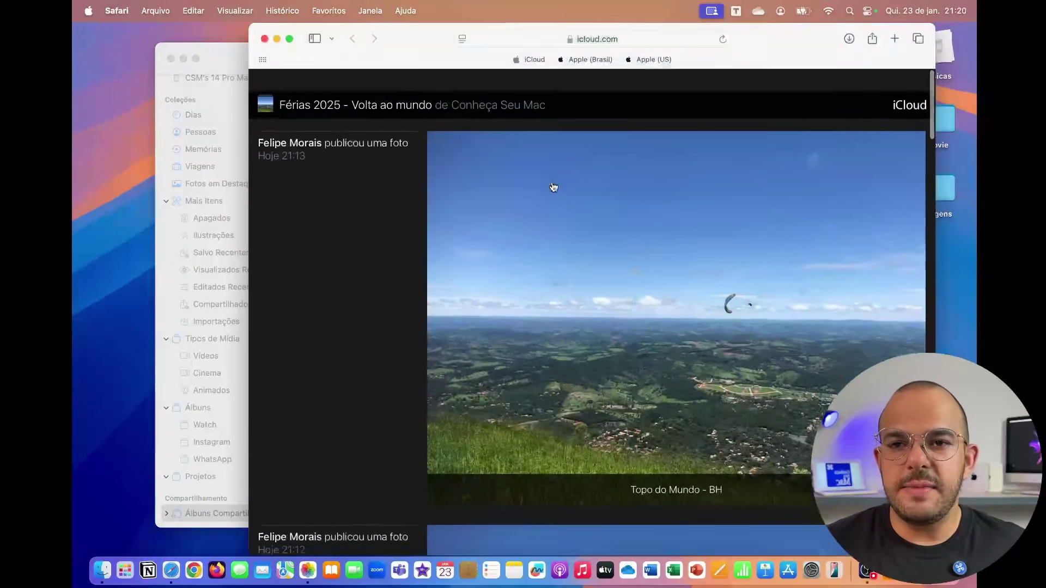
{"action": "left_click", "coordinate": [616, 164]}
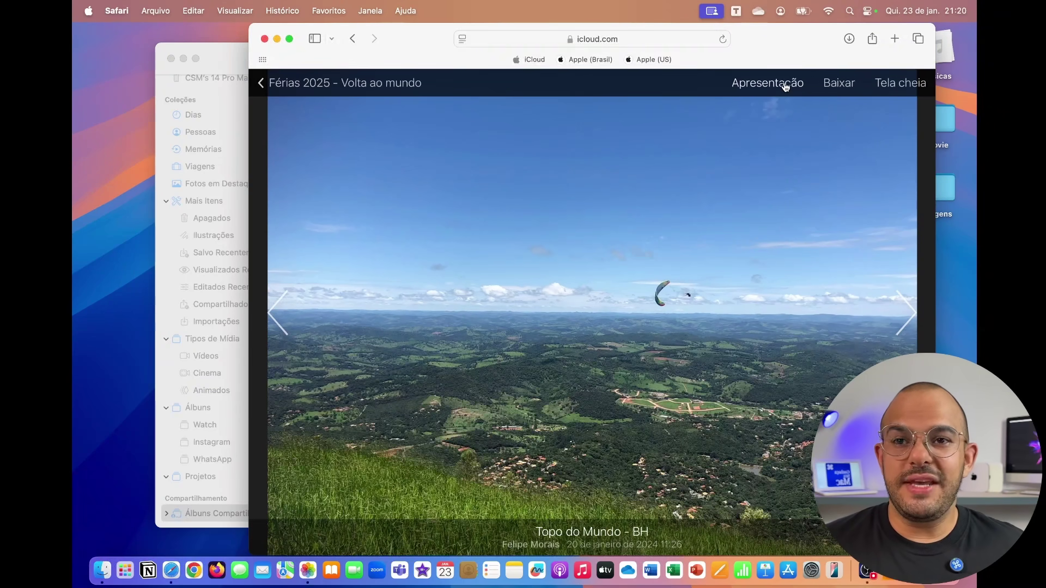
{"action": "left_click", "coordinate": [784, 85]}
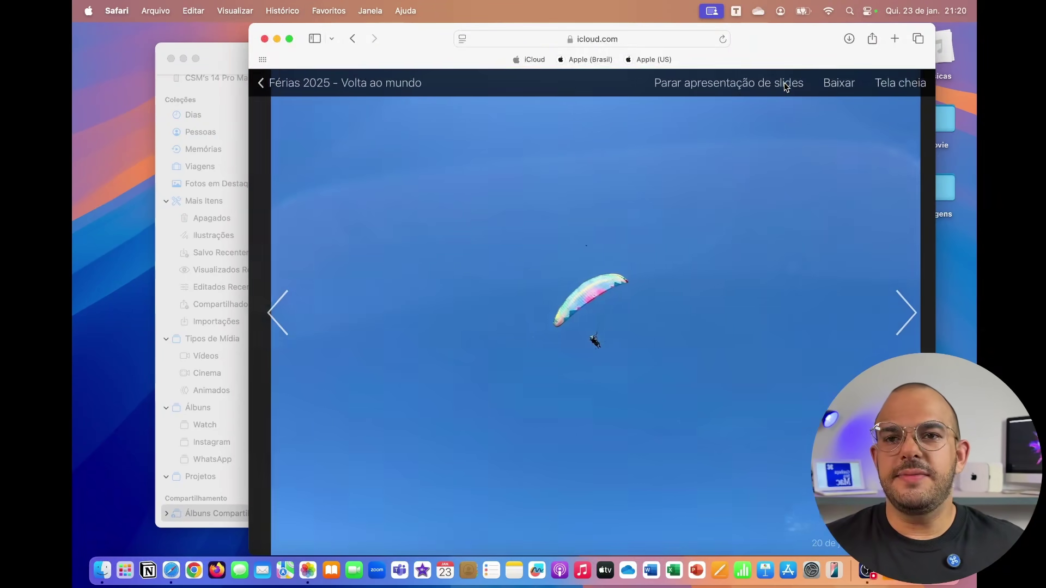
{"action": "left_click", "coordinate": [785, 85]}
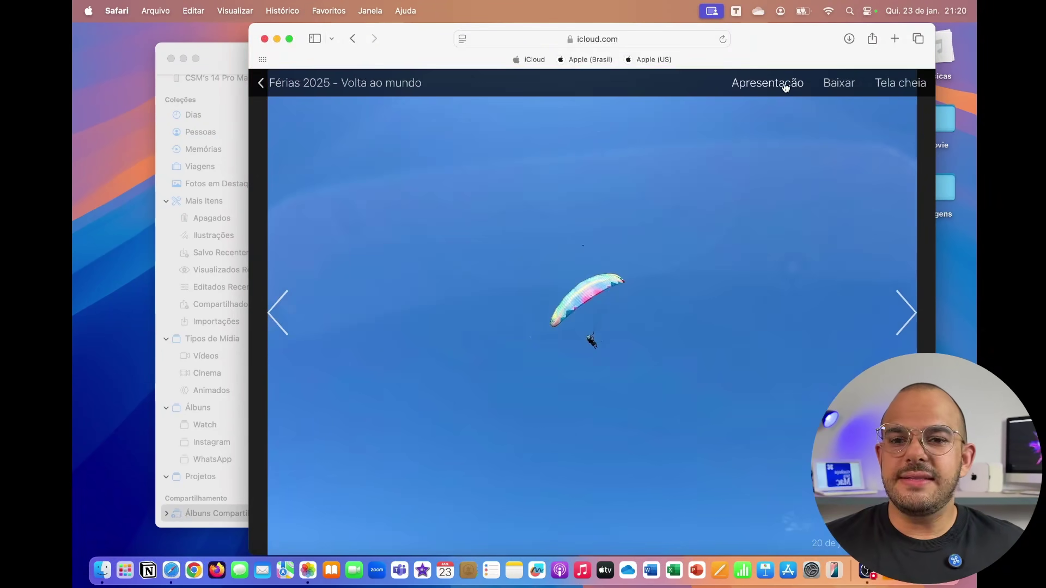
Request a download of the displayed paraglider photo and cancel it at the site's download permission request.
{"action": "left_click", "coordinate": [842, 85]}
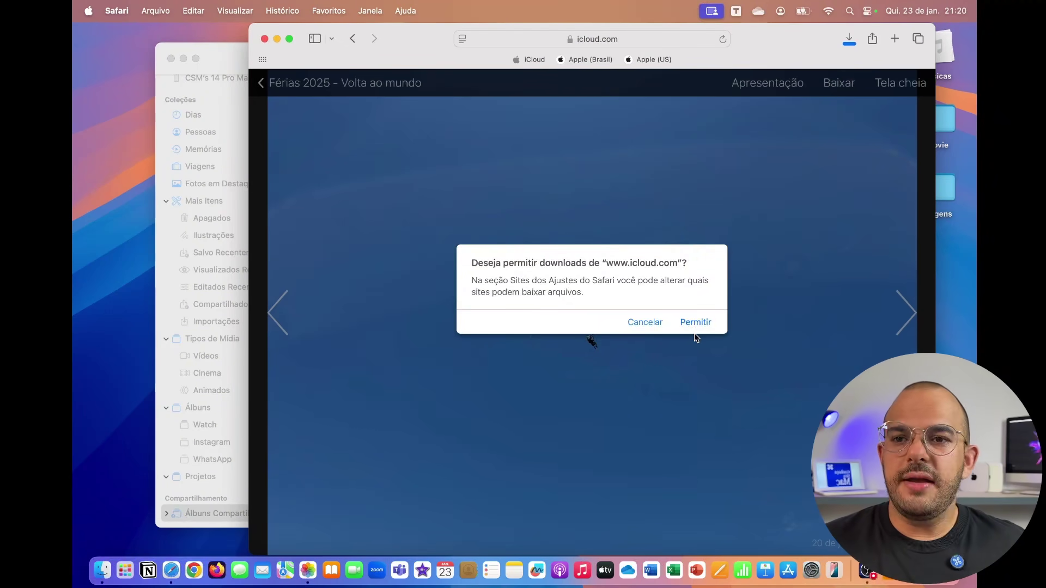
{"action": "left_click", "coordinate": [644, 322]}
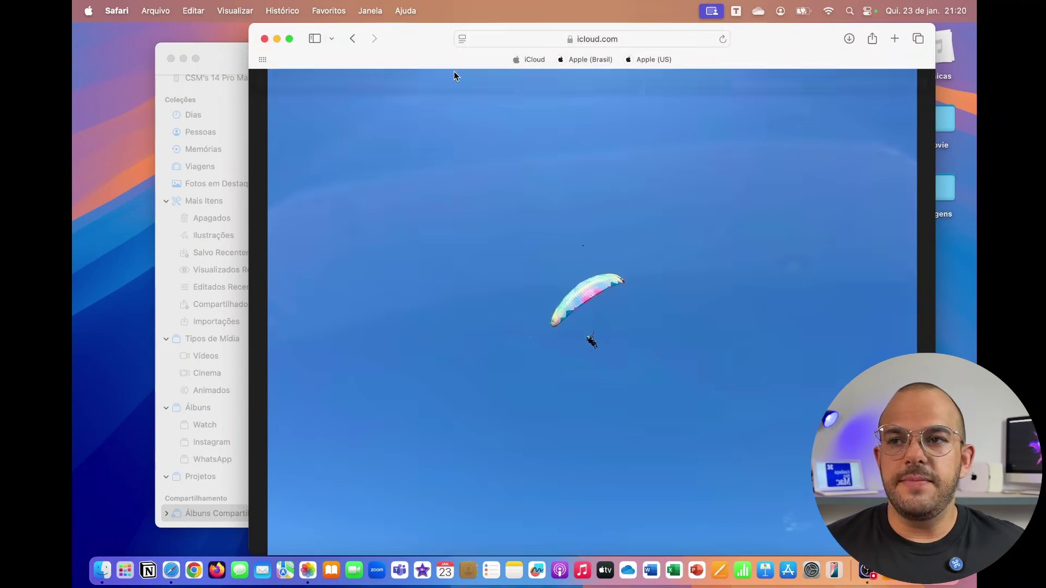
Return to the public page of the album "Férias 2025 - Volta ao mundo" and look through its paraglider photos.
{"action": "left_click", "coordinate": [267, 84]}
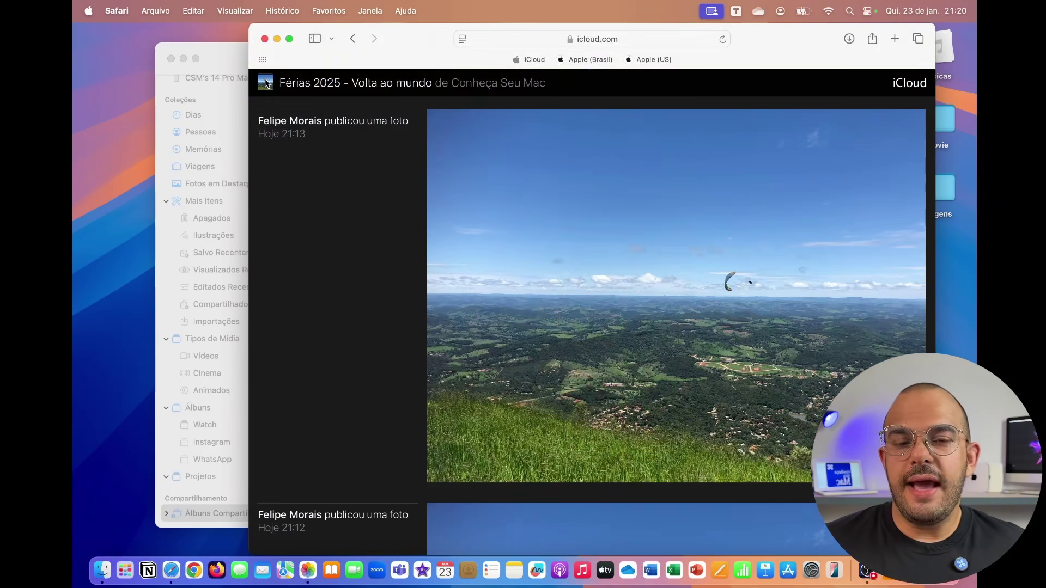
{"action": "scroll", "coordinate": [534, 302], "scroll_direction": "down", "scroll_amount": 8}
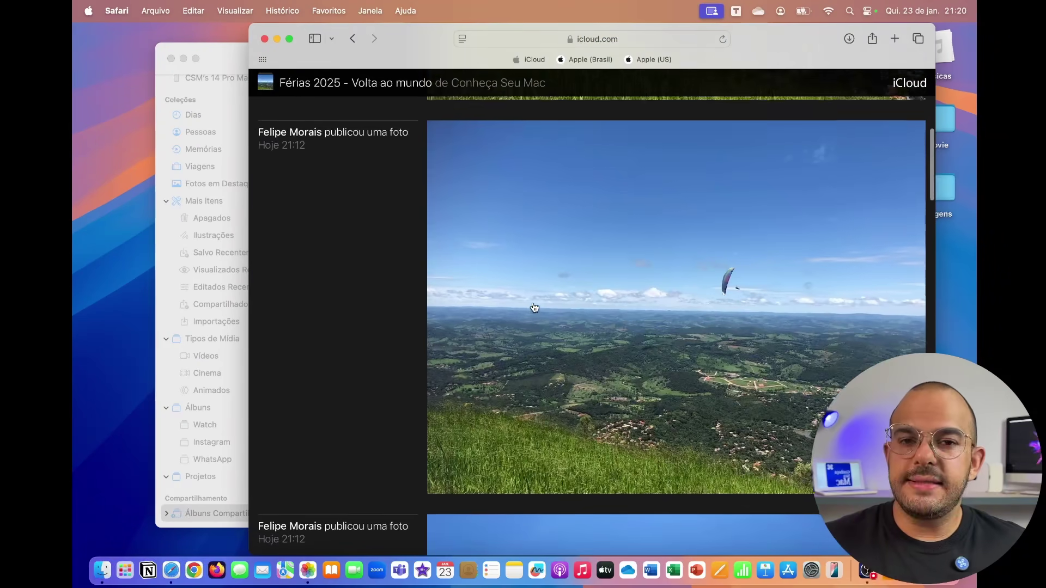
{"action": "scroll", "coordinate": [534, 308], "scroll_direction": "down", "scroll_amount": 5}
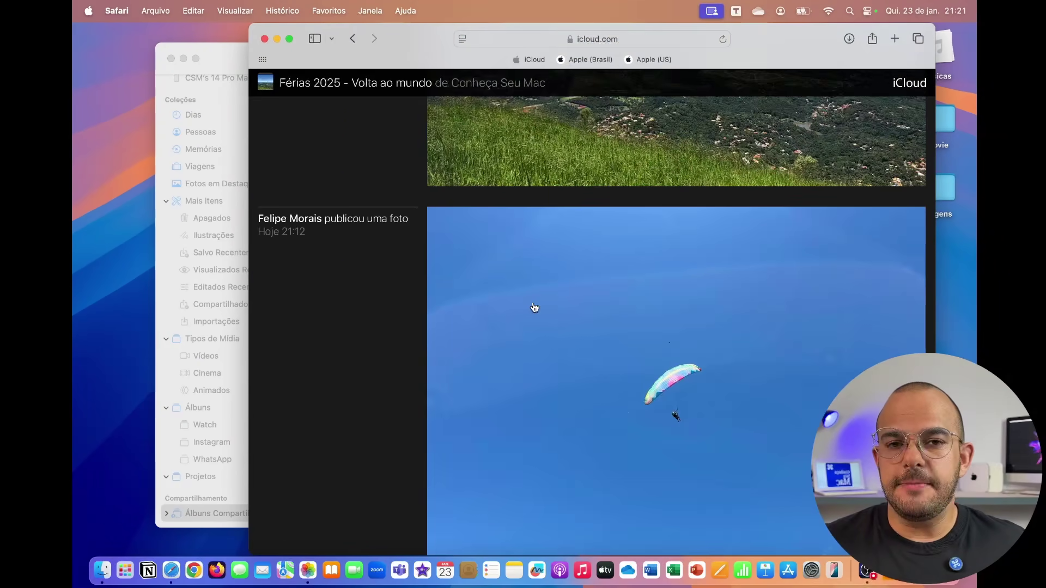